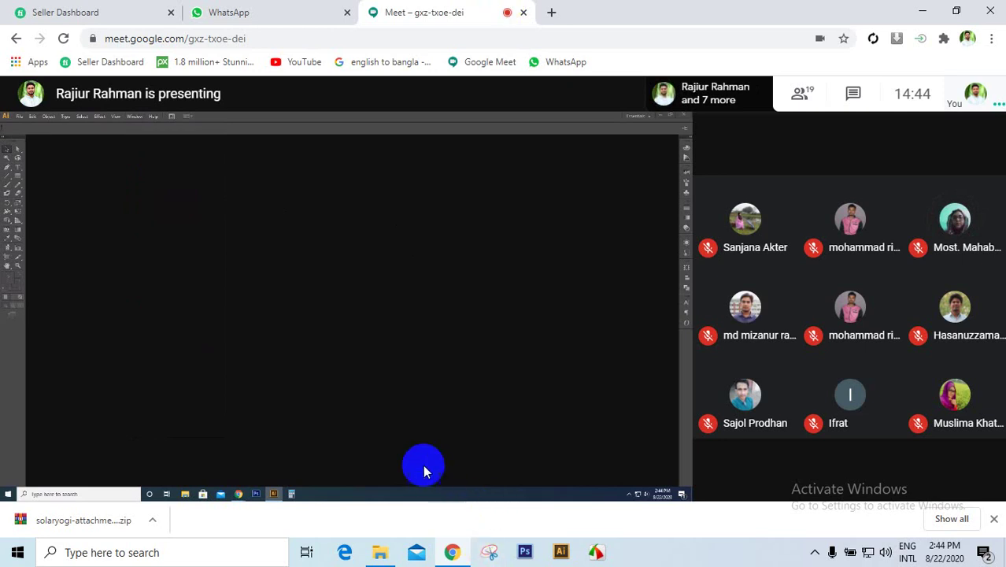
- Mute the own microphone in the call and turn it back on after a short while
{"action": "left_click", "coordinate": [449, 467]}
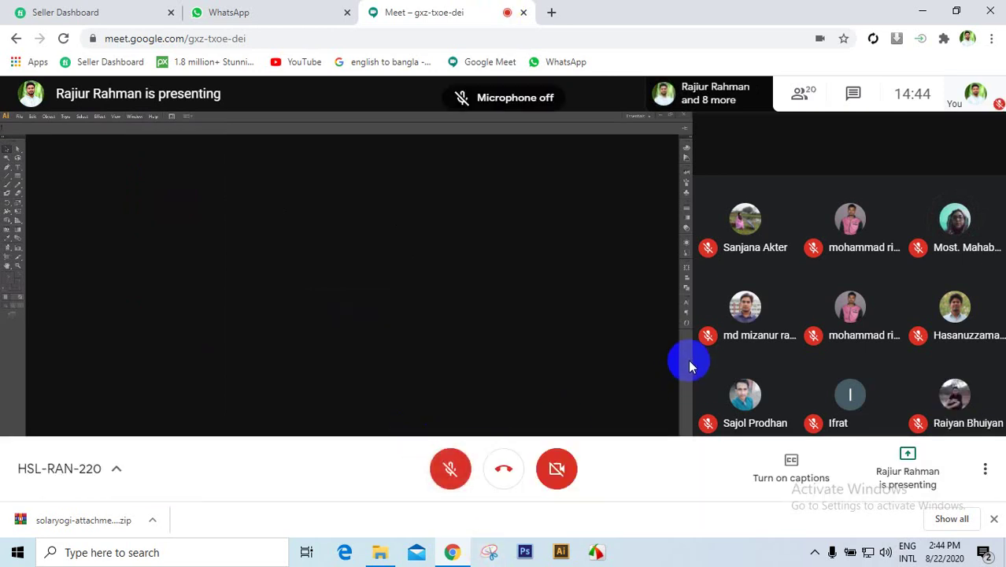
{"action": "mouse_move", "coordinate": [689, 366]}
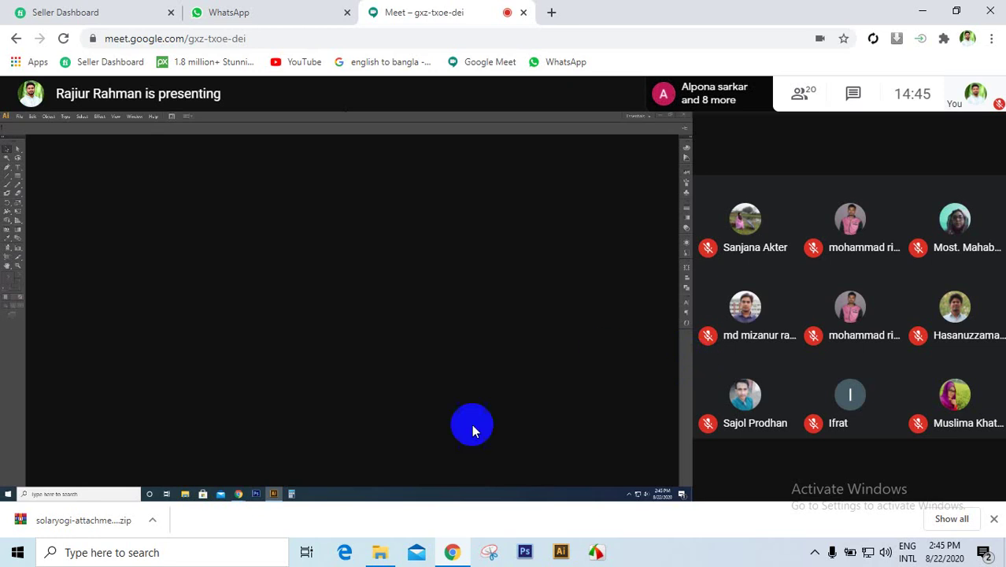
{"action": "left_click", "coordinate": [448, 467]}
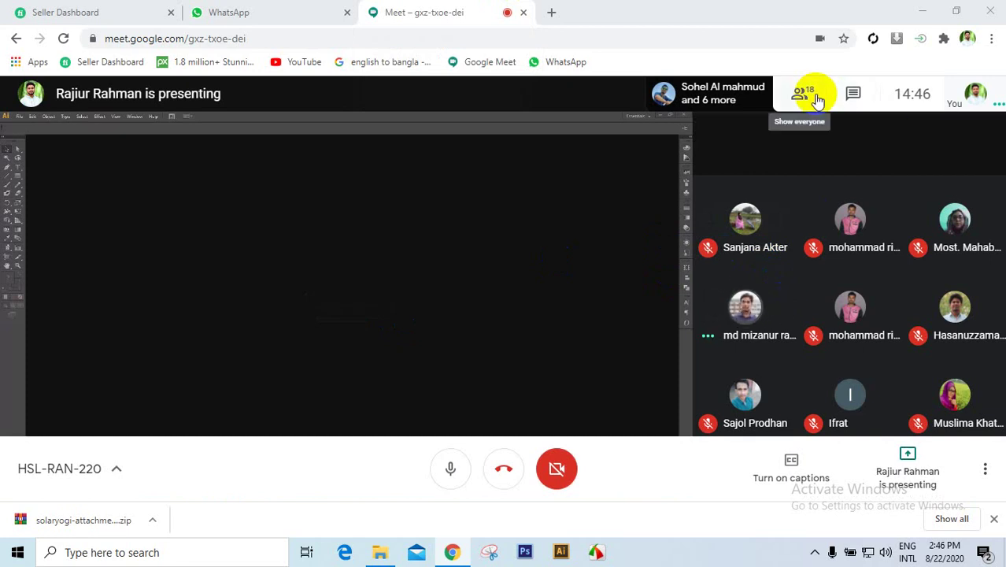
- Examine the full participant list to see whose microphones are still on
{"action": "left_click", "coordinate": [817, 98]}
{"action": "scroll", "coordinate": [925, 321], "scroll_direction": "down", "scroll_amount": 5}
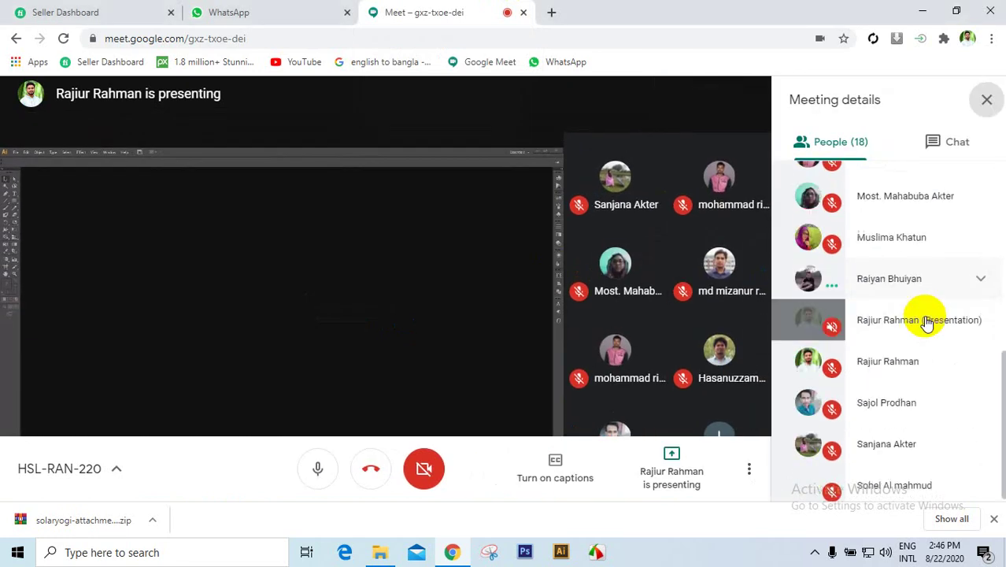
{"action": "scroll", "coordinate": [995, 382], "scroll_direction": "down", "scroll_amount": 1}
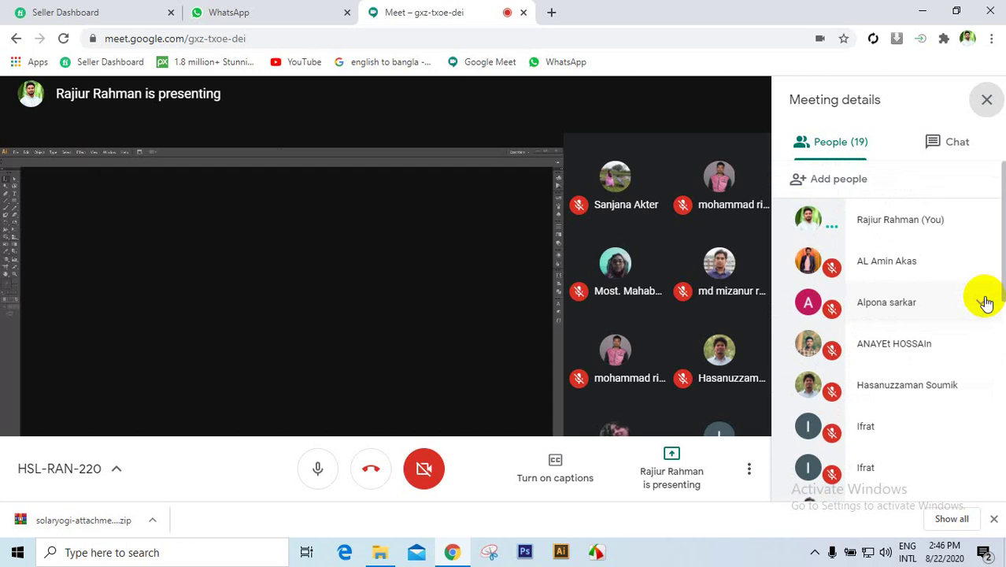
{"action": "scroll", "coordinate": [986, 303], "scroll_direction": "down", "scroll_amount": 6}
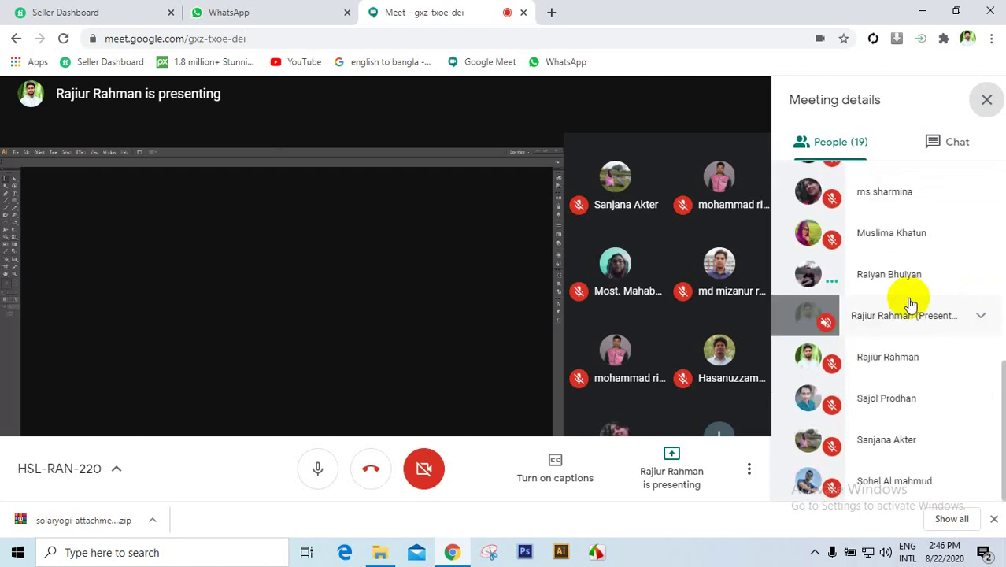
{"action": "scroll", "coordinate": [905, 304], "scroll_direction": "down", "scroll_amount": 2}
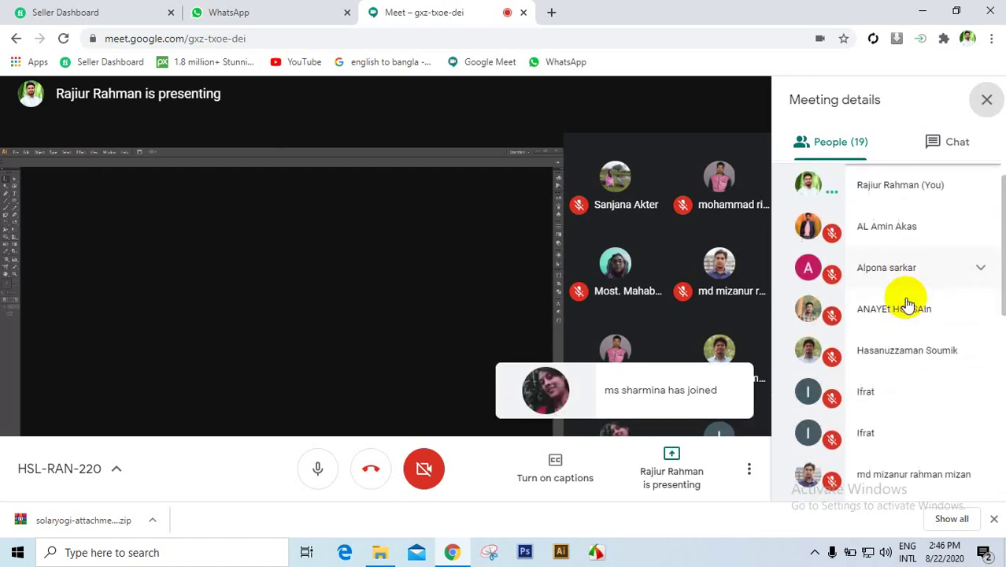
{"action": "scroll", "coordinate": [907, 303], "scroll_direction": "down", "scroll_amount": 5}
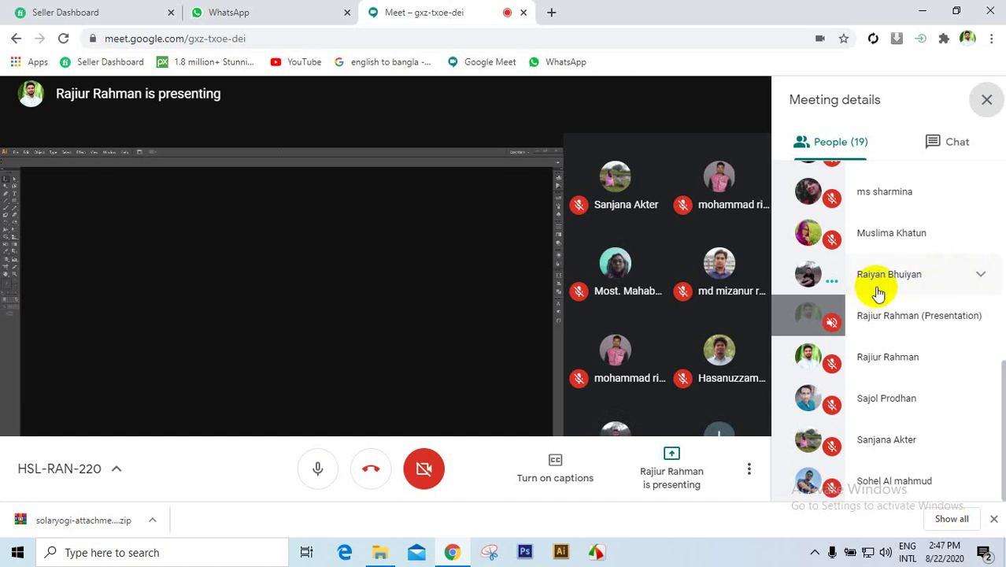
{"action": "scroll", "coordinate": [878, 290], "scroll_direction": "up", "scroll_amount": 8}
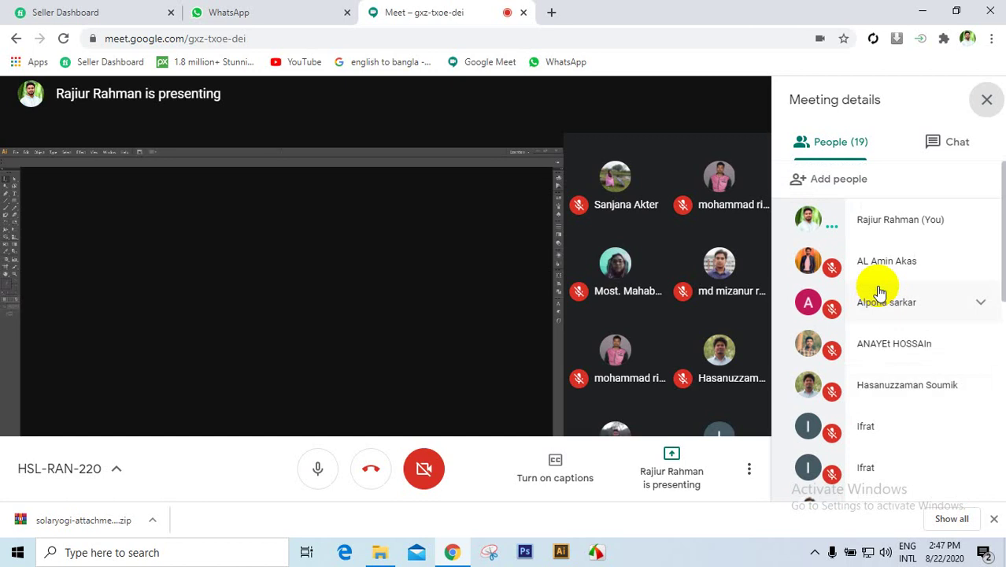
{"action": "scroll", "coordinate": [879, 292], "scroll_direction": "down", "scroll_amount": 8}
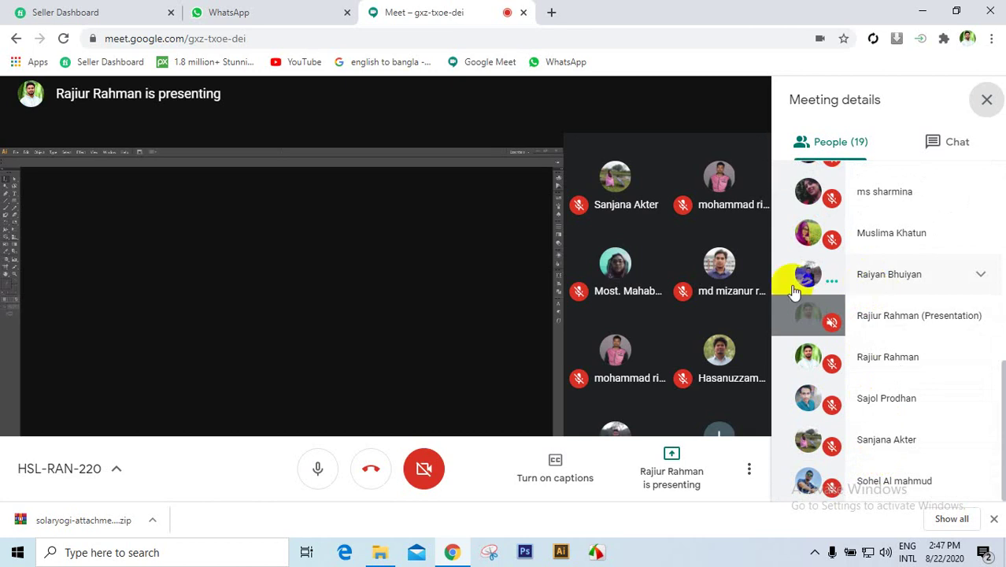
- Mute the unmuted participant listed just above the presentation entry for everyone in the call, and close the meeting details
{"action": "left_click", "coordinate": [965, 277]}
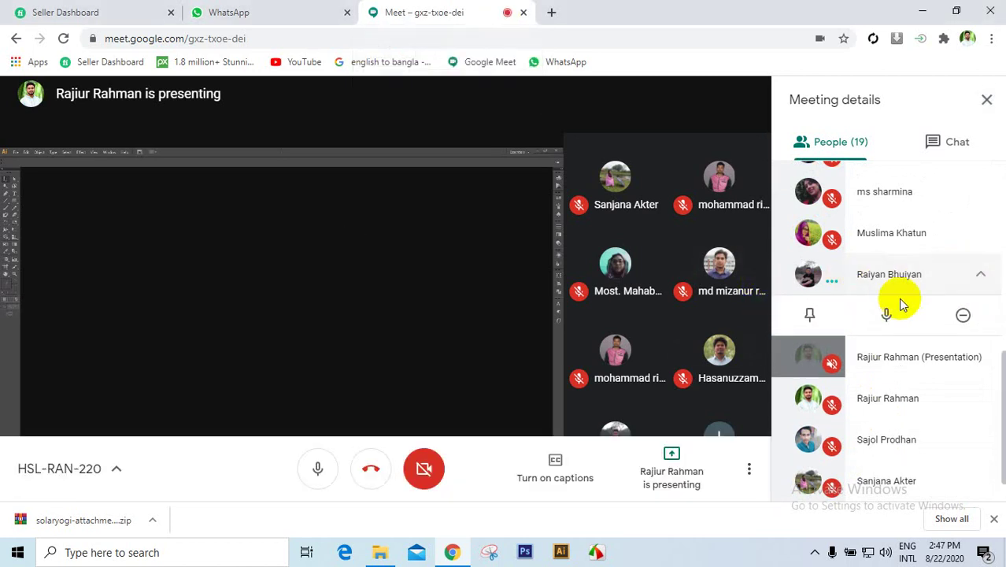
{"action": "left_click", "coordinate": [887, 315]}
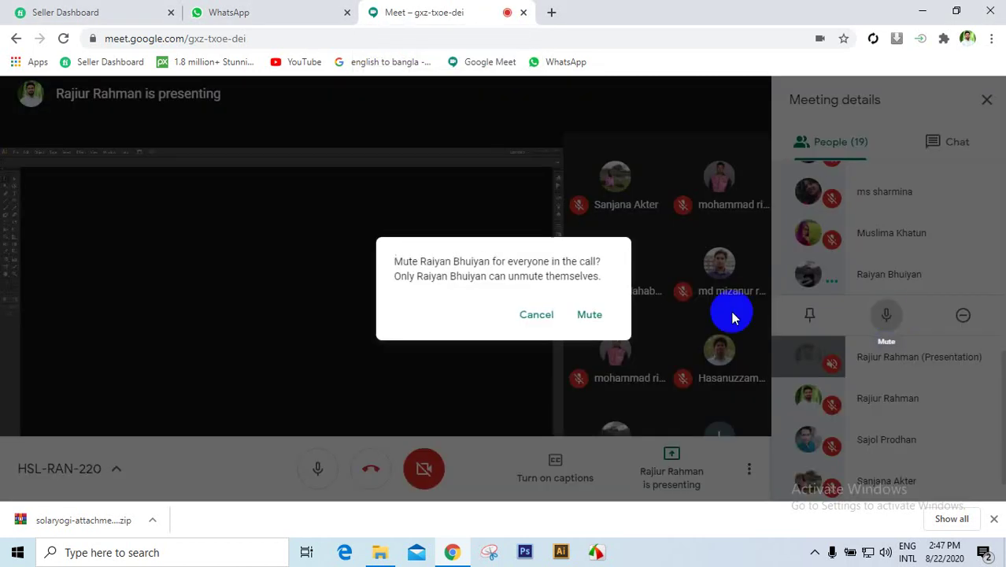
{"action": "left_click", "coordinate": [590, 317]}
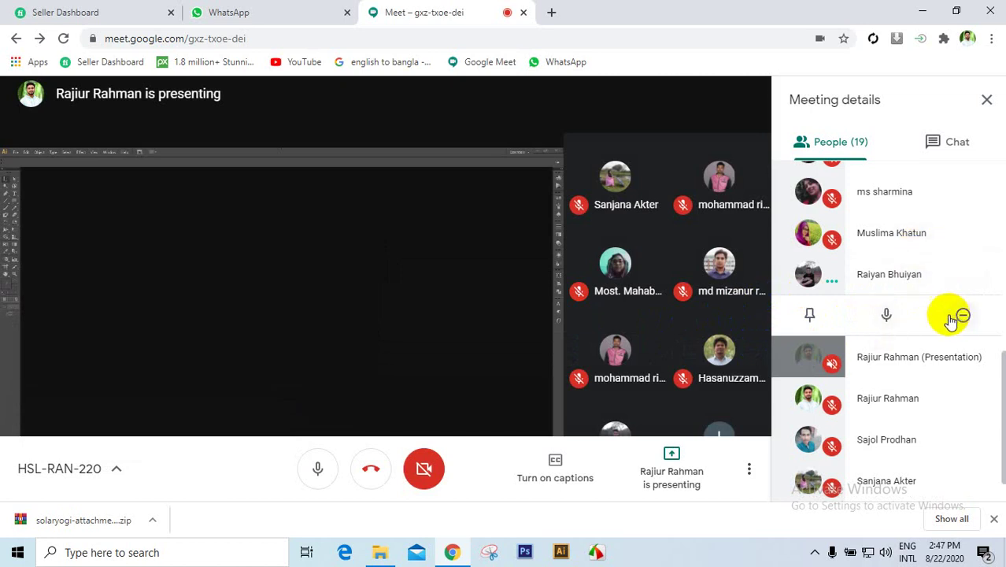
{"action": "left_click", "coordinate": [958, 280]}
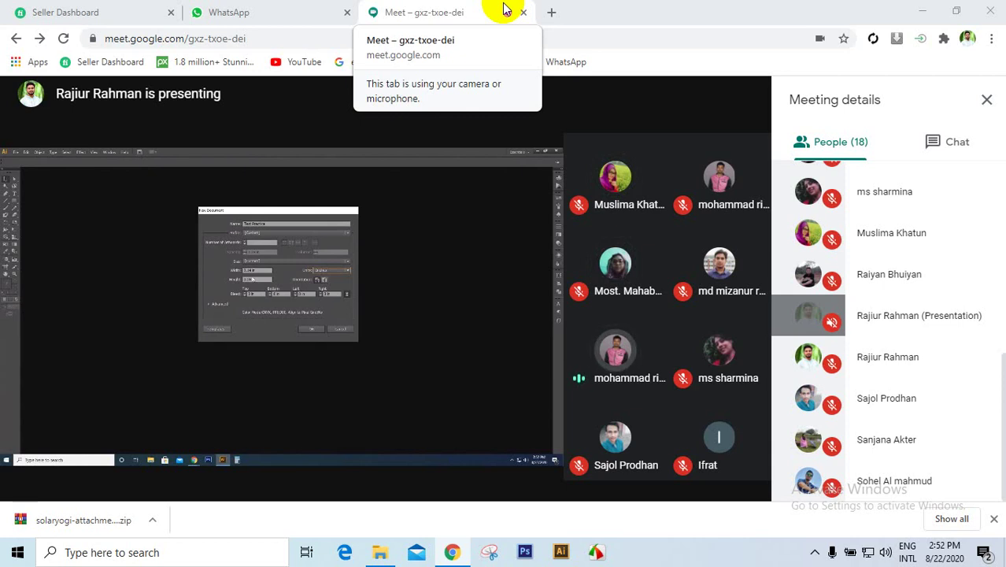
{"action": "left_click", "coordinate": [984, 99]}
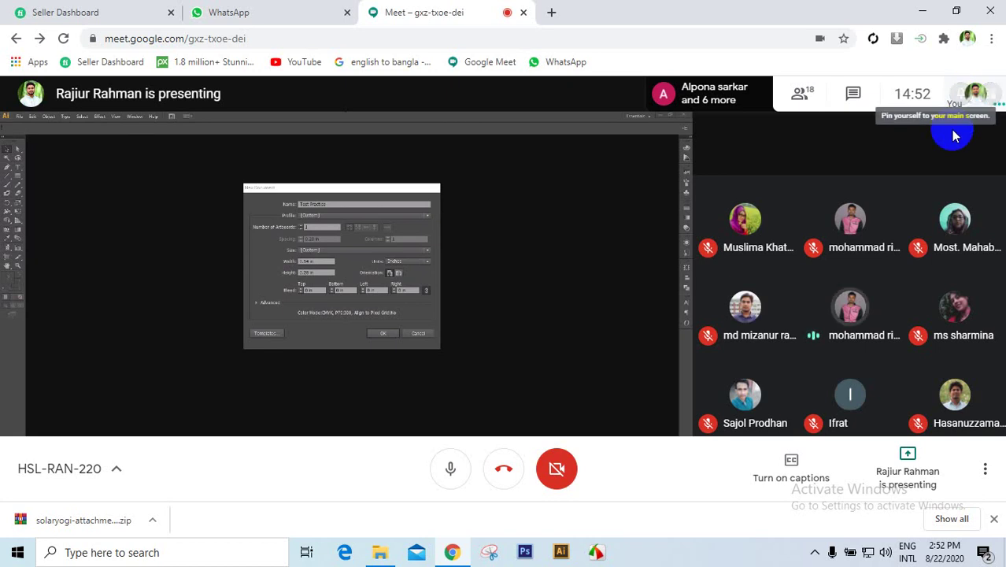
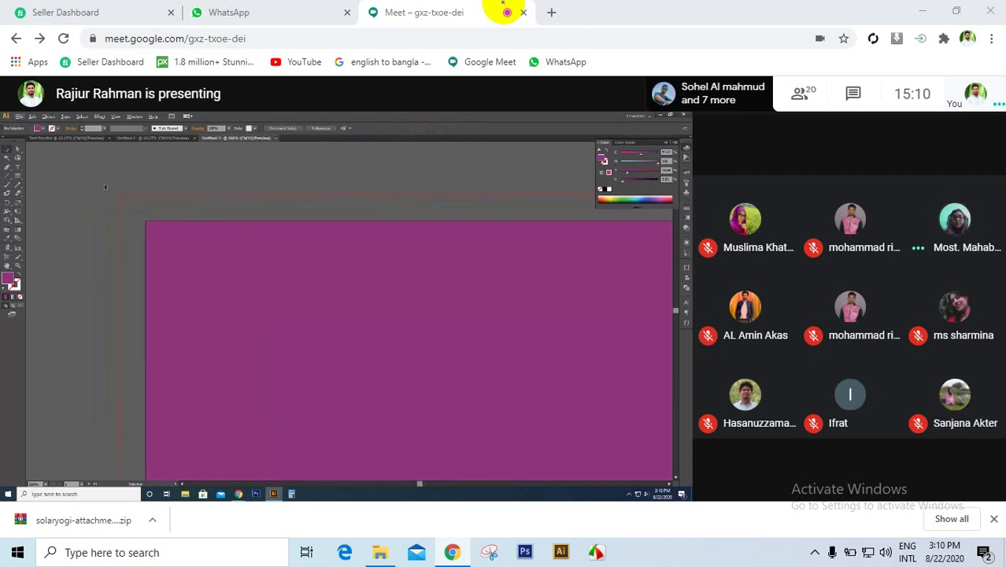
- Turn off the own microphone in the call so that other participants can speak
{"action": "left_click", "coordinate": [889, 218]}
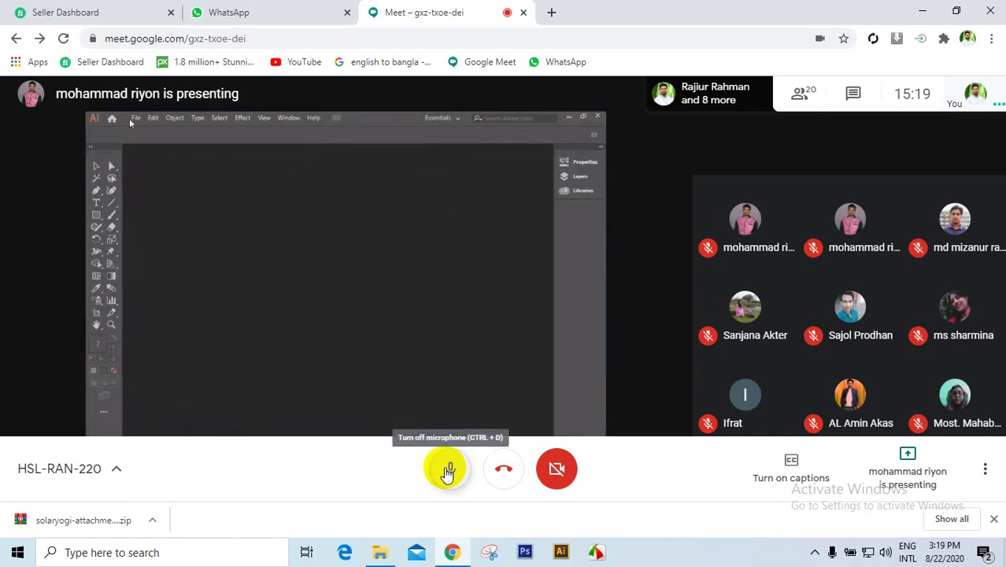
{"action": "left_click", "coordinate": [448, 470]}
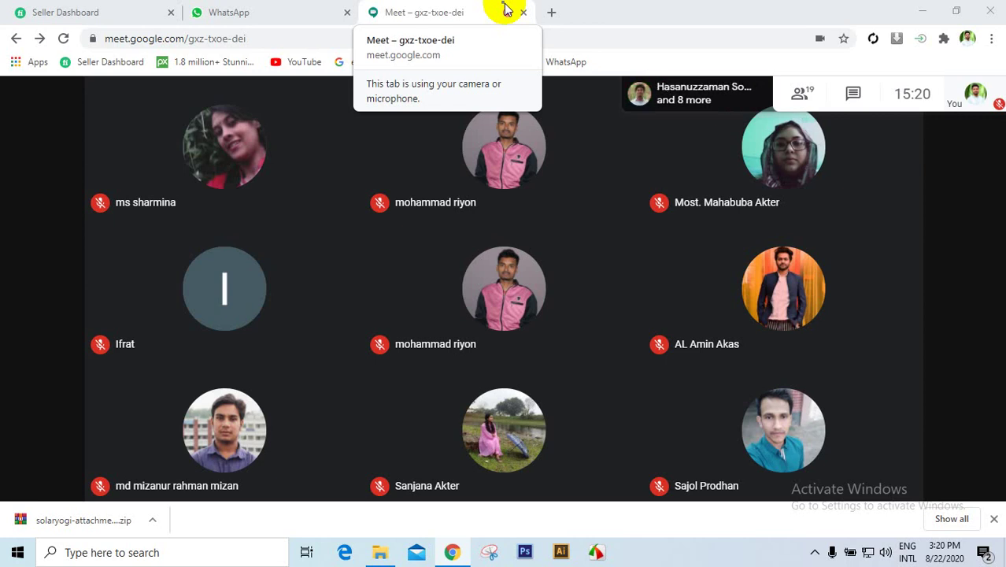
{"action": "left_click", "coordinate": [453, 470]}
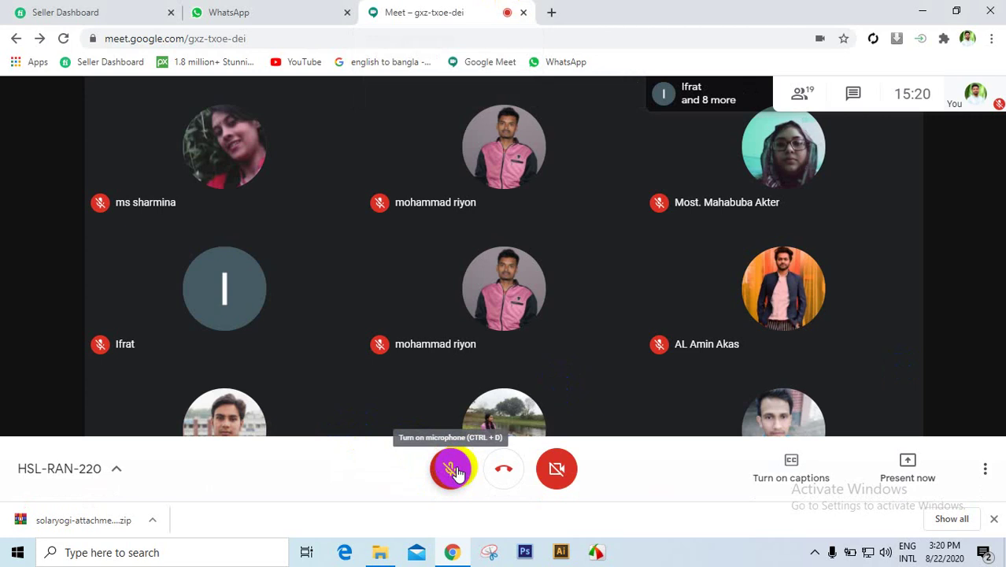
{"action": "mouse_move", "coordinate": [714, 280]}
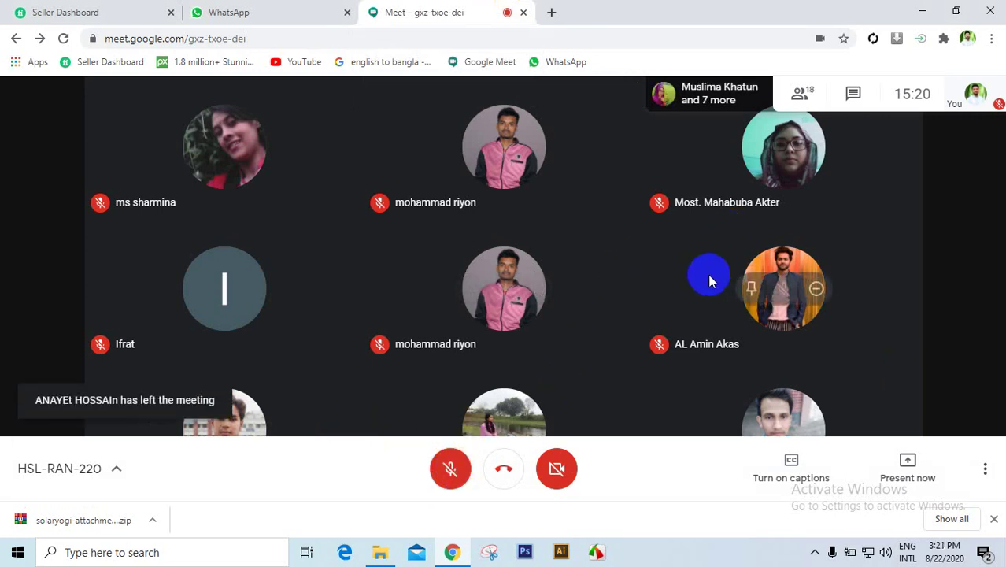
{"action": "left_click", "coordinate": [504, 9]}
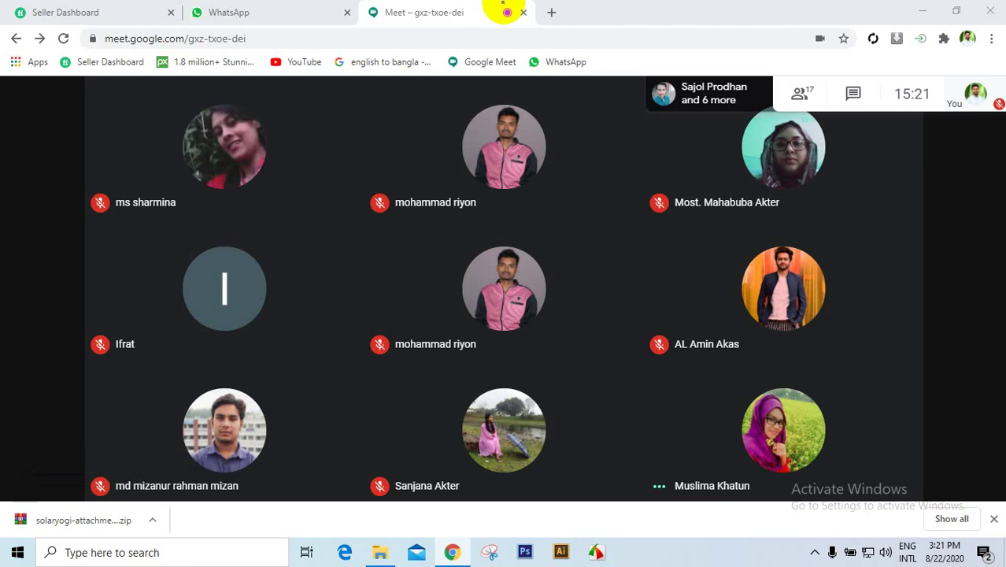
{"action": "mouse_move", "coordinate": [411, 501]}
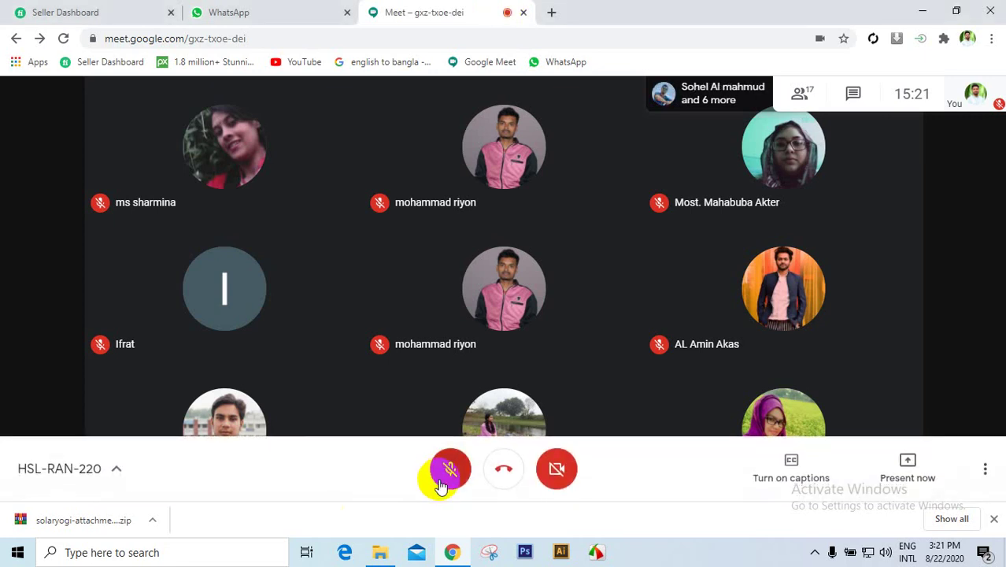
- Turn the microphone back on and check the participant list, closing it again
{"action": "left_click", "coordinate": [442, 484]}
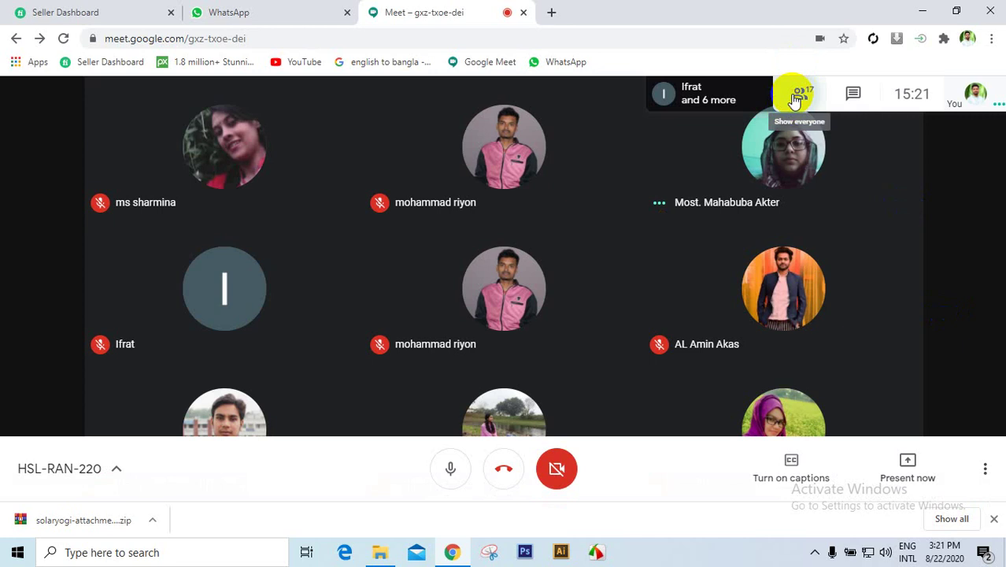
{"action": "left_click", "coordinate": [795, 96]}
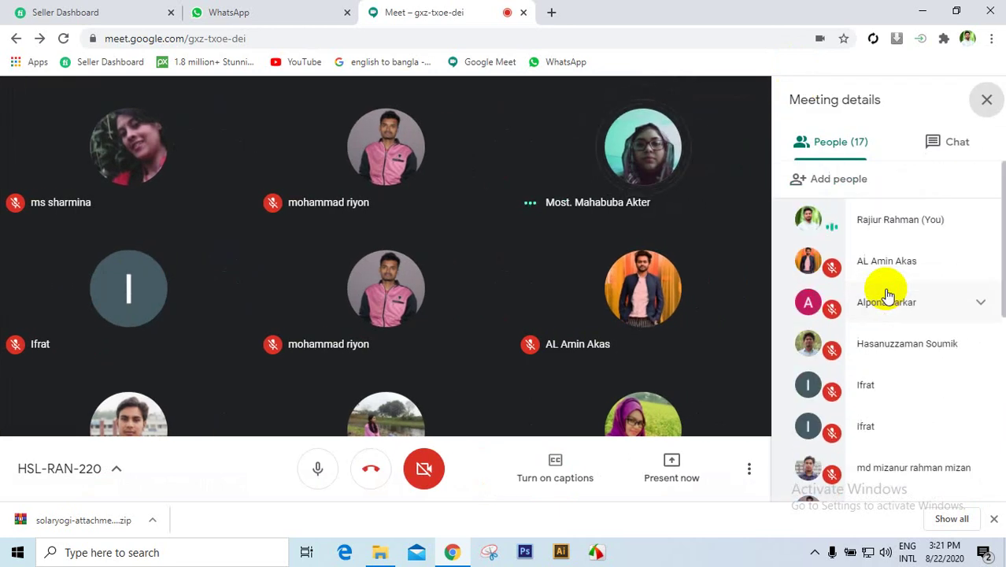
{"action": "left_click", "coordinate": [985, 102]}
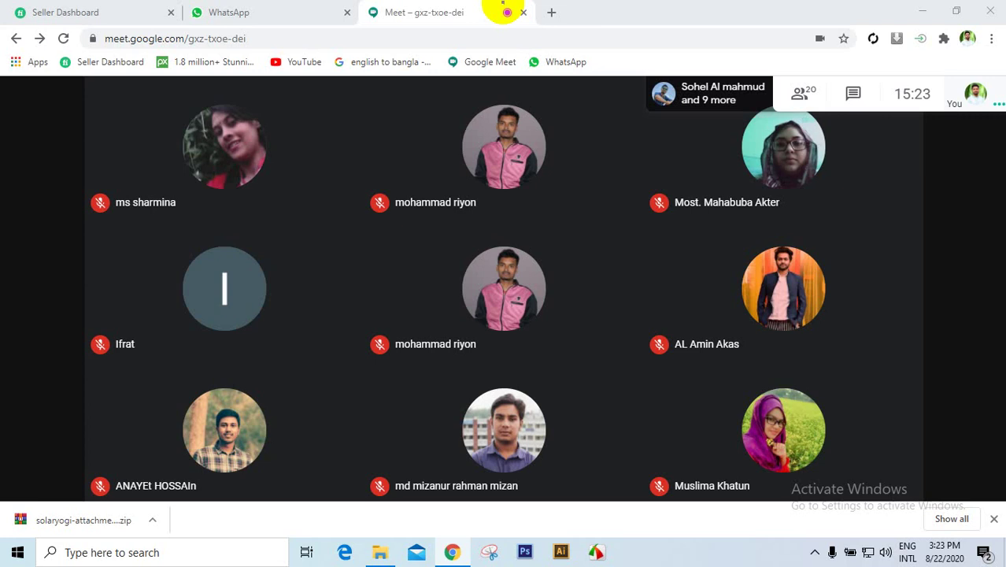
- Mute the own microphone again to listen to the participants
{"action": "mouse_move", "coordinate": [561, 449]}
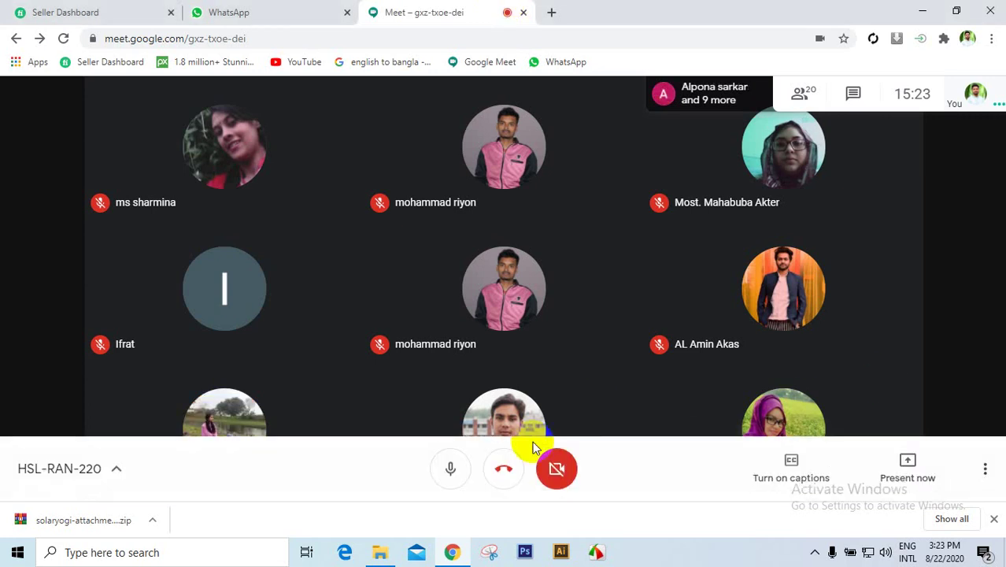
{"action": "left_click", "coordinate": [455, 475]}
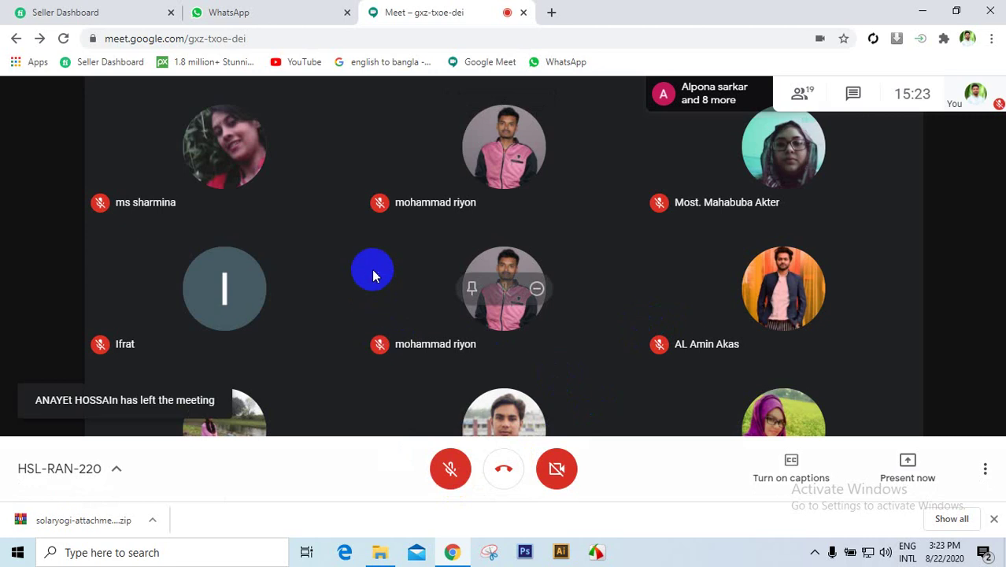
{"action": "mouse_move", "coordinate": [805, 224]}
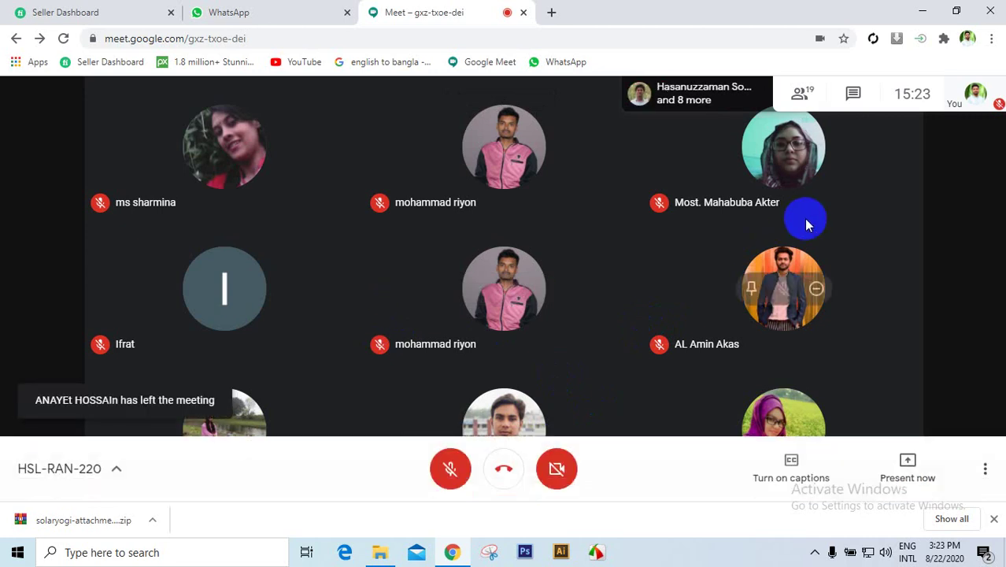
{"action": "left_click", "coordinate": [496, 11]}
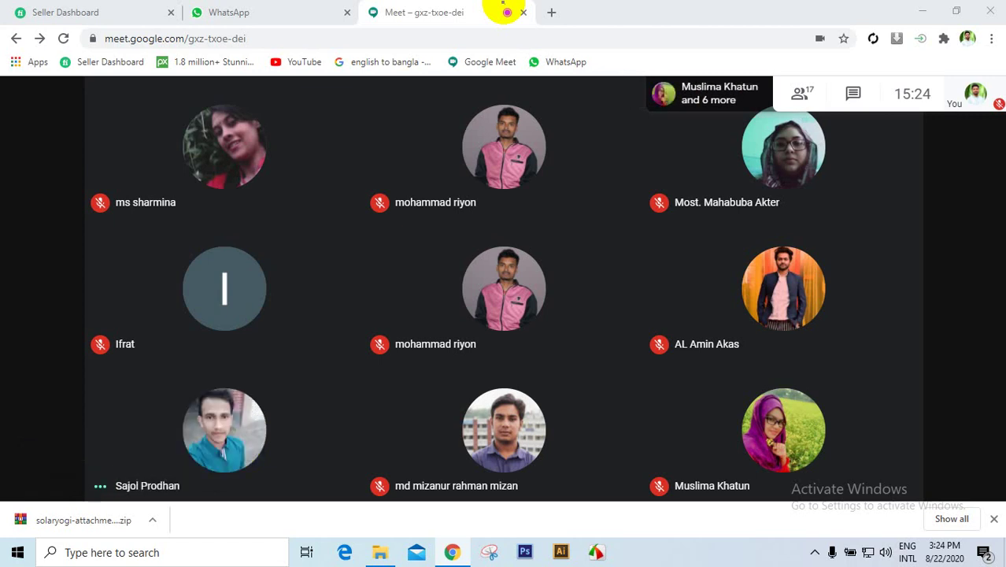
- Turn the microphone on to speak in the call and mute it again when done
{"action": "mouse_move", "coordinate": [611, 447]}
{"action": "left_click", "coordinate": [451, 468]}
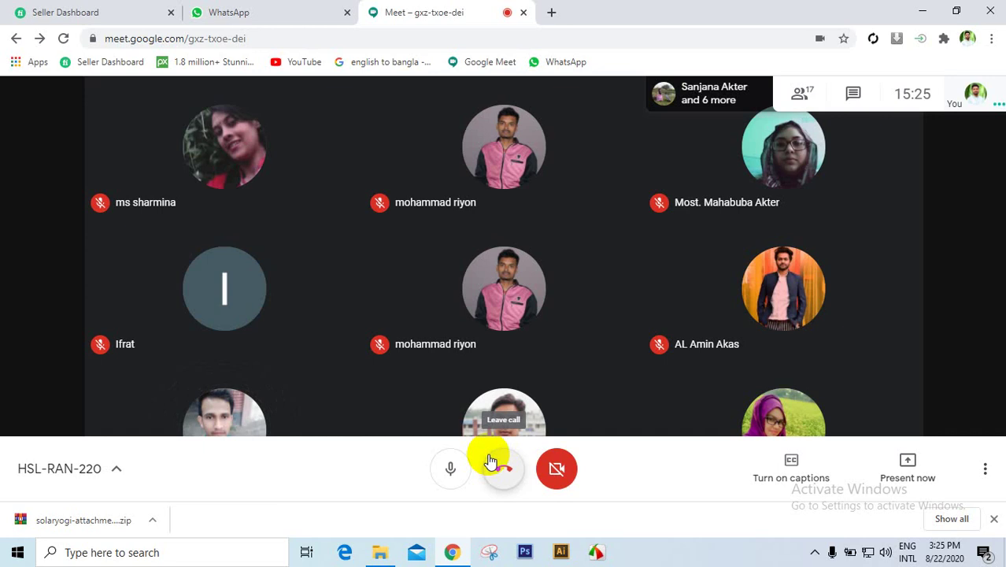
{"action": "left_click", "coordinate": [453, 468]}
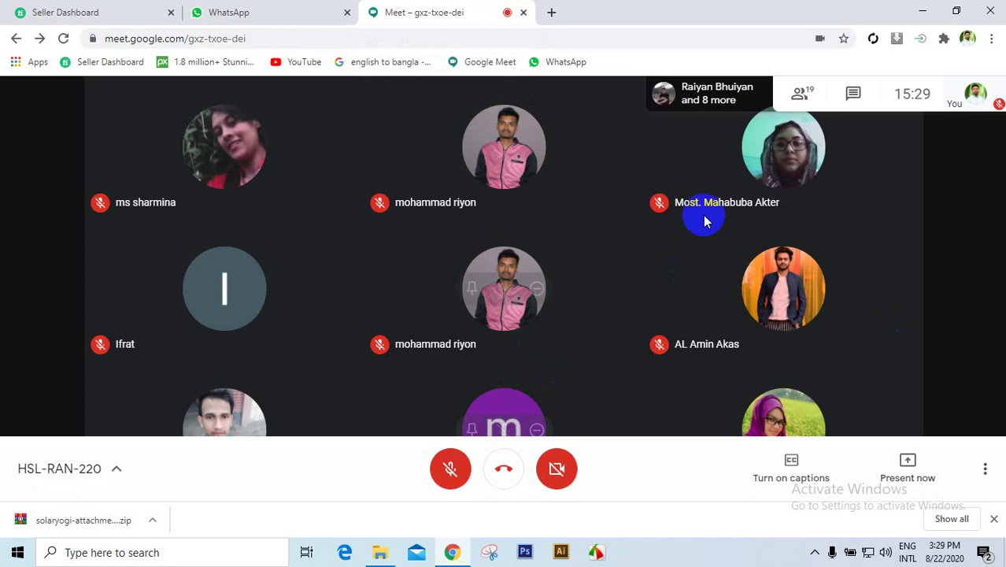
- Examine everyone in the participant list and the state of their microphones
{"action": "left_click", "coordinate": [795, 101]}
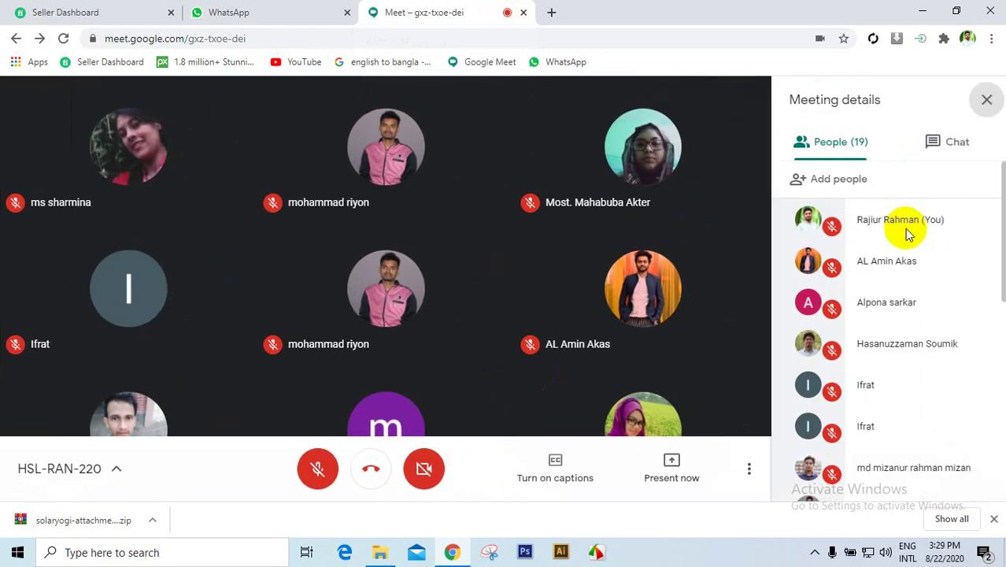
{"action": "scroll", "coordinate": [912, 295], "scroll_direction": "down", "scroll_amount": 2}
{"action": "scroll", "coordinate": [905, 326], "scroll_direction": "down", "scroll_amount": 2}
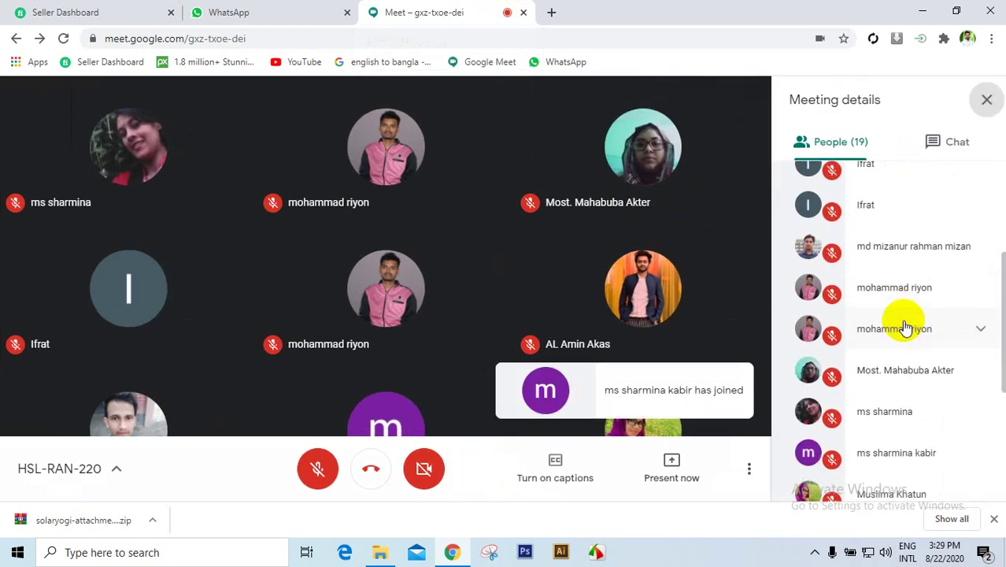
{"action": "scroll", "coordinate": [905, 326], "scroll_direction": "down", "scroll_amount": 3}
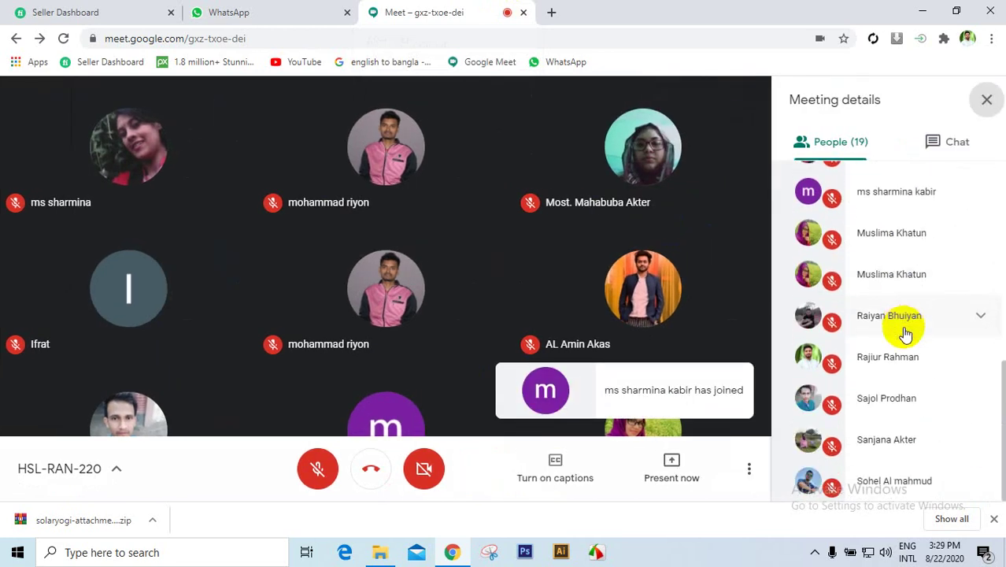
{"action": "scroll", "coordinate": [835, 258], "scroll_direction": "up", "scroll_amount": 5}
{"action": "scroll", "coordinate": [835, 263], "scroll_direction": "down", "scroll_amount": 5}
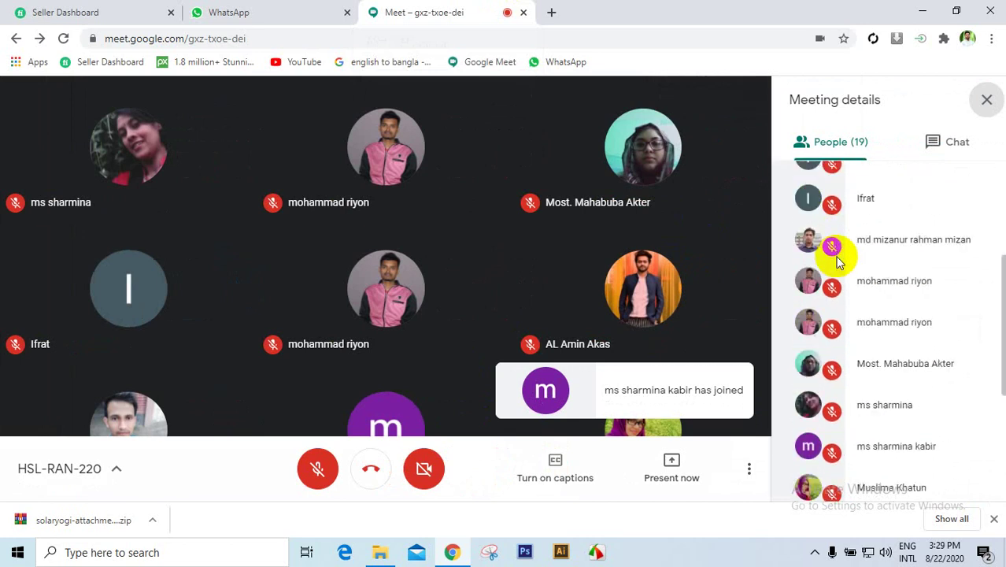
{"action": "scroll", "coordinate": [855, 333], "scroll_direction": "up", "scroll_amount": 5}
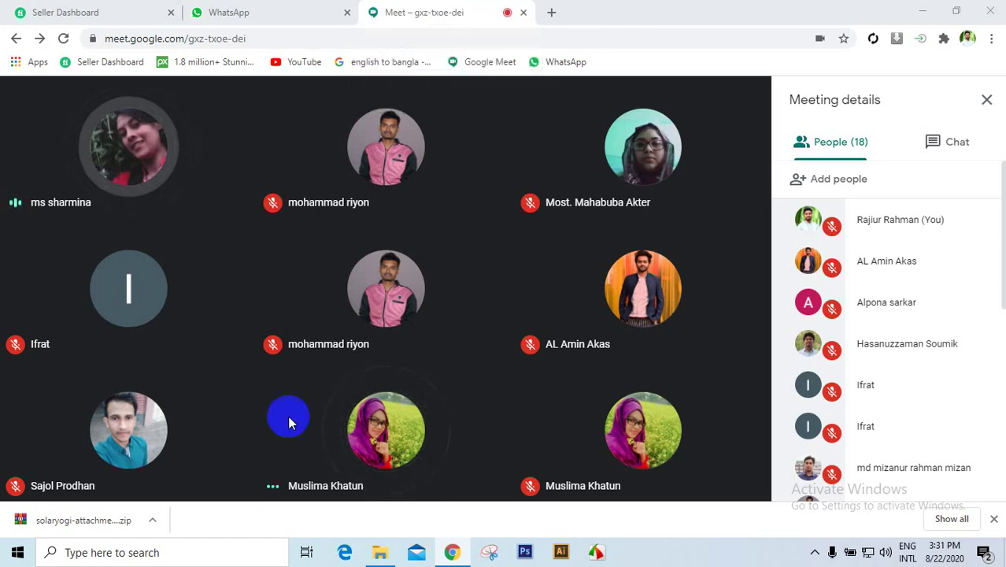
- Turn the own microphone back on and show the hidden system tray icons
{"action": "mouse_move", "coordinate": [146, 438]}
{"action": "left_click", "coordinate": [309, 464]}
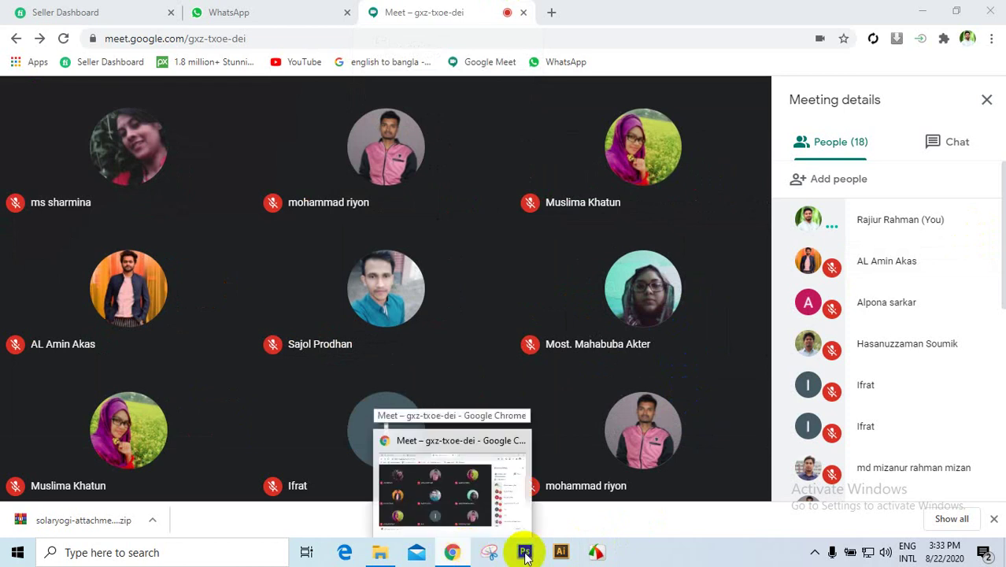
{"action": "left_click", "coordinate": [815, 553]}
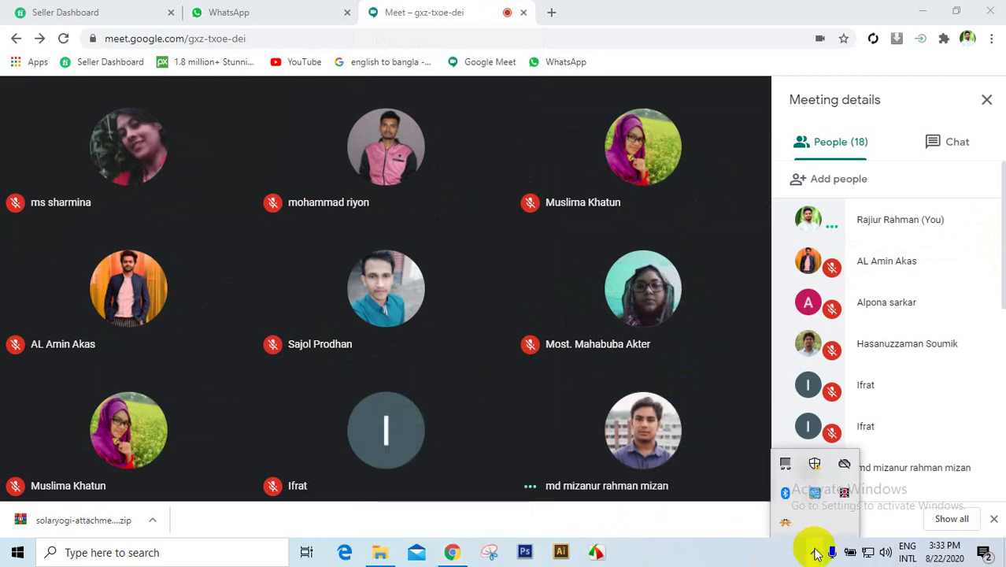